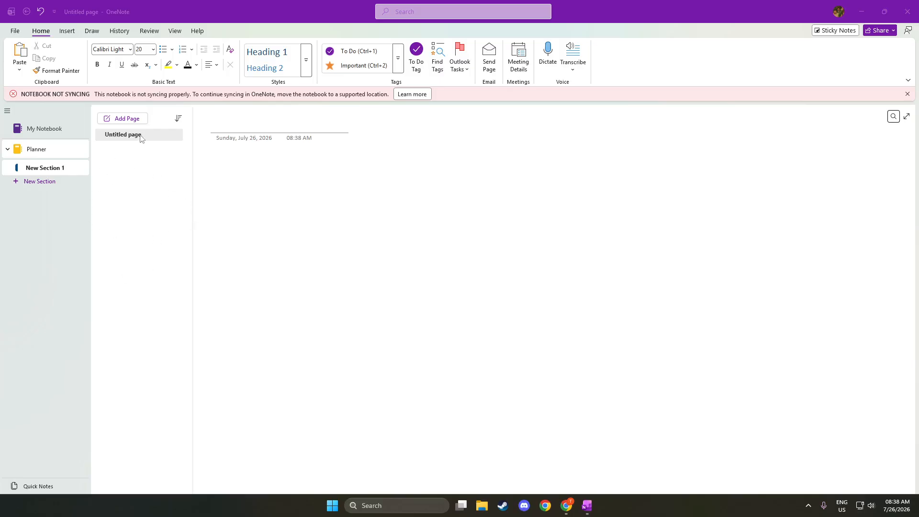
- Add a new page to the current section and title it "Planner"
click(127, 121)
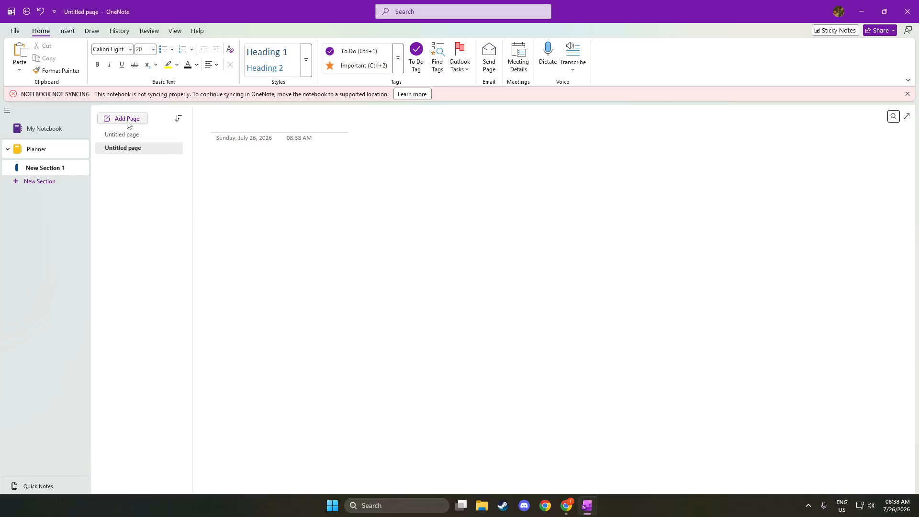
key(Return)
click(232, 122)
text(P)
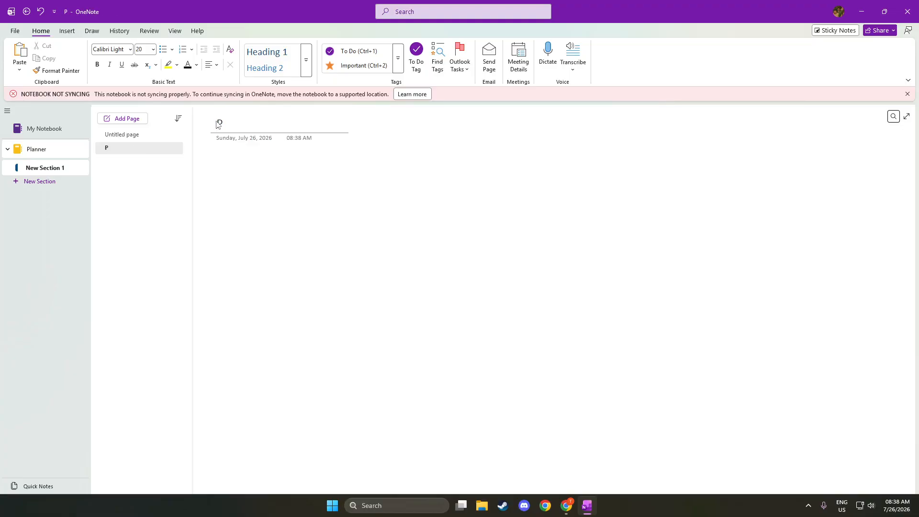
text(lanner)
- Enter the headings "To-Do List", "Schedule", "Goals" and "Notes" in the page body, separated by blank lines
click(227, 159)
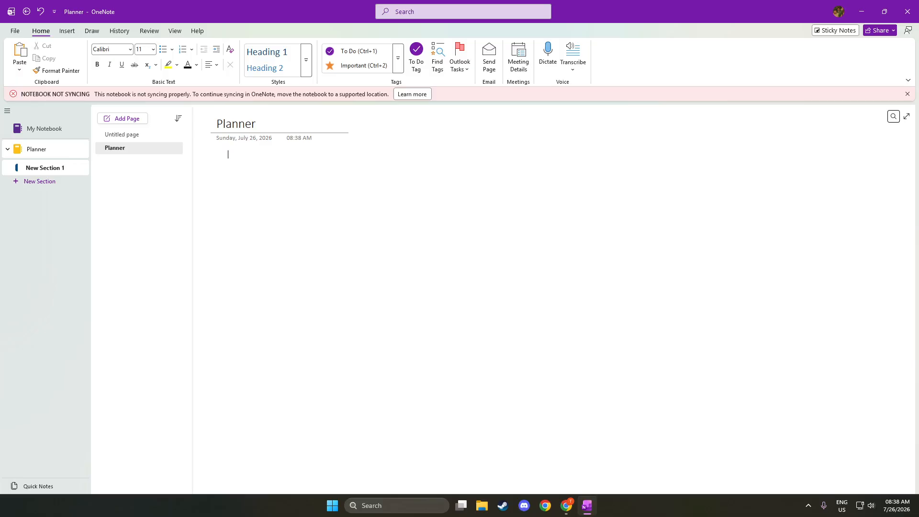
text(To do)
key(BackSpace)
key(BackSpace)
text(-Do List)
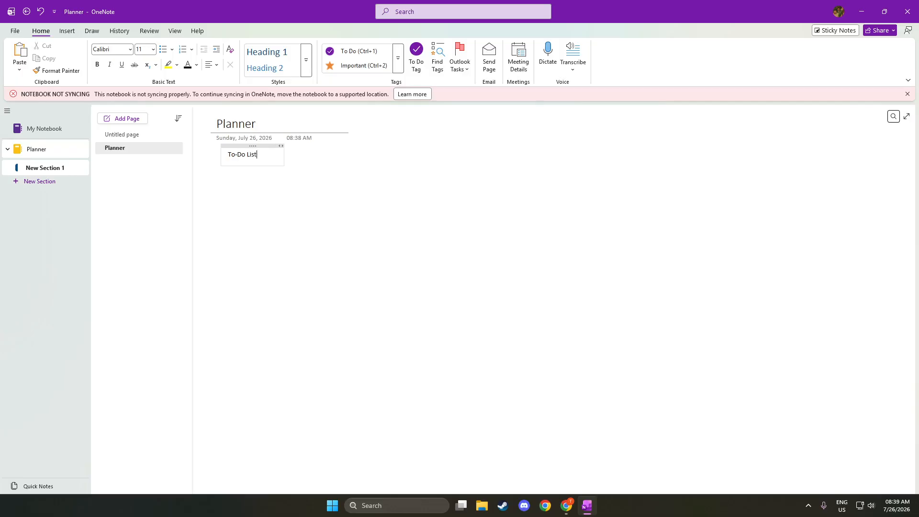
key(Return)
key(Return)
text(Schedule)
key(Return)
key(Return)
text(Goals)
key(Return)
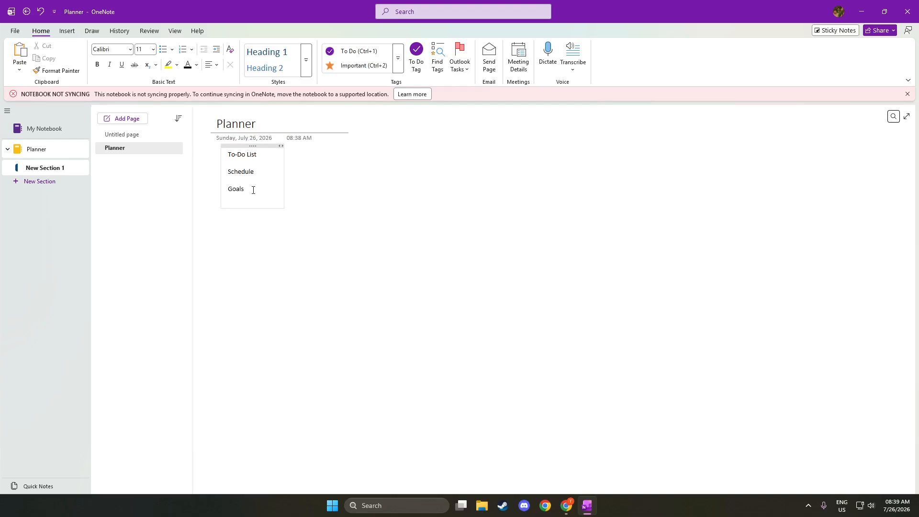
text(Notes)
- Format all four headings as bold Calibri at size 16
drag(269, 210, 226, 151)
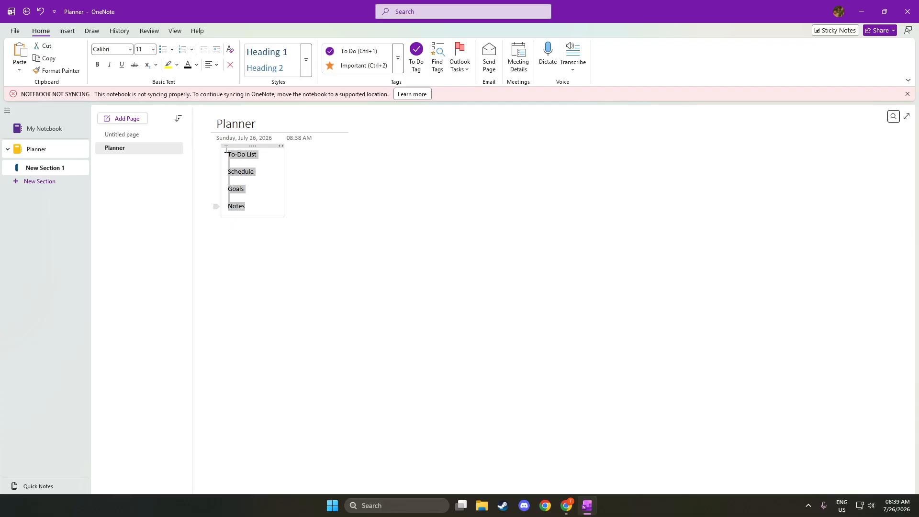
click(130, 49)
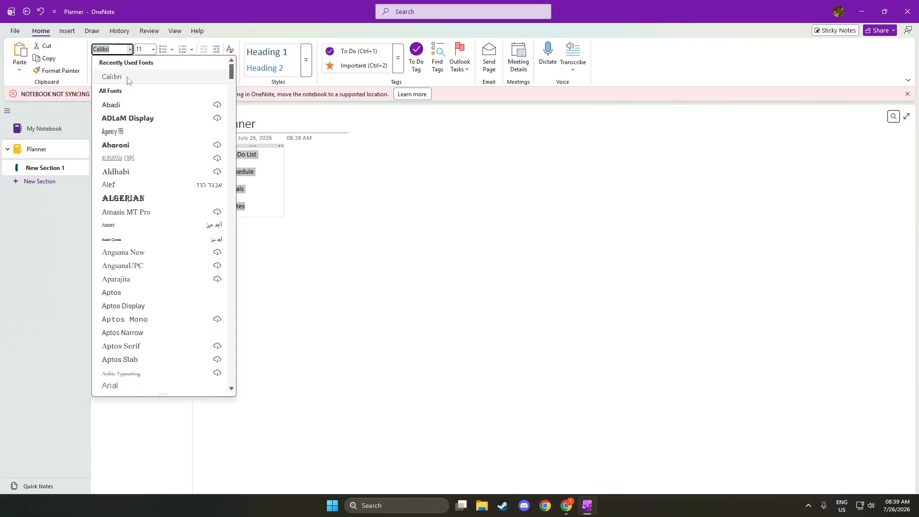
click(129, 76)
click(152, 49)
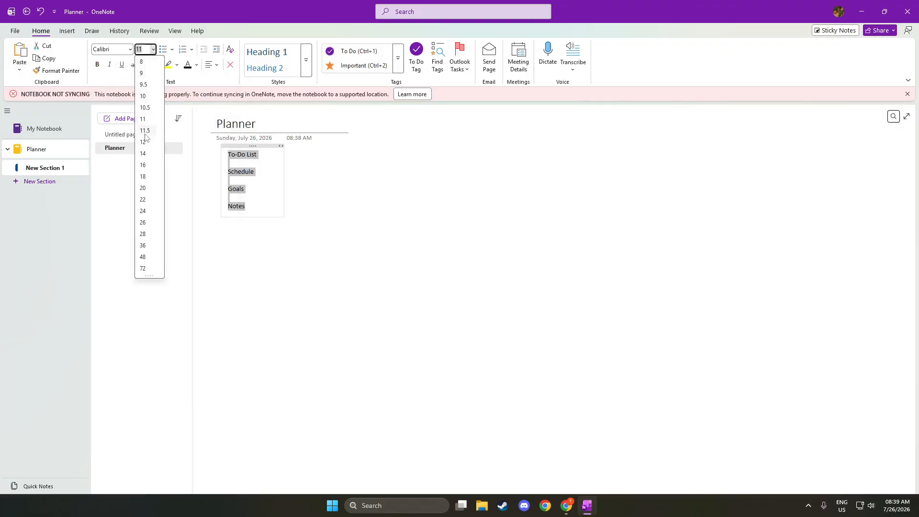
click(143, 169)
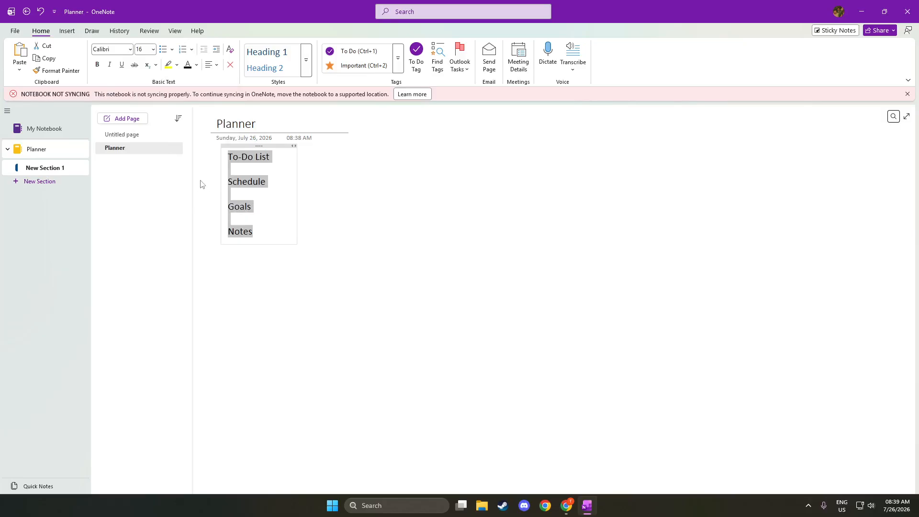
click(97, 64)
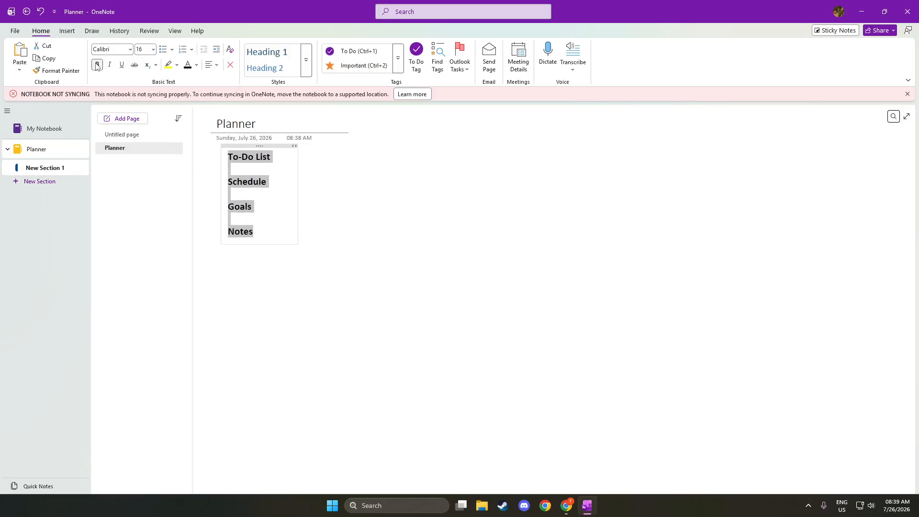
click(290, 242)
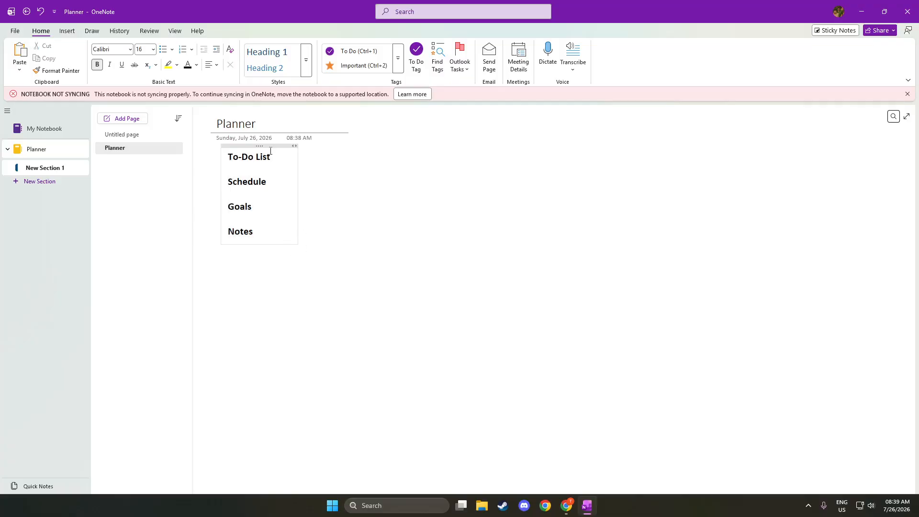
- Move the note container to line up its text with the page title, and add an empty line below "Notes"
drag(265, 146, 253, 147)
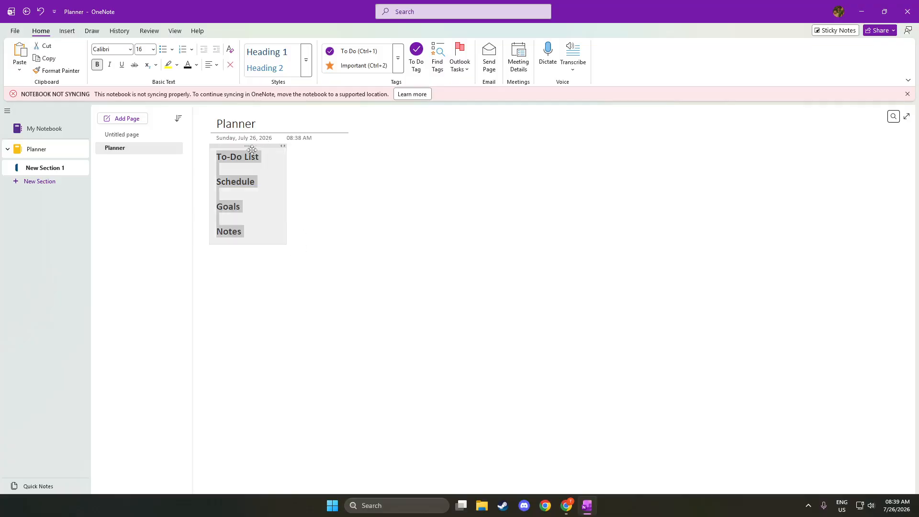
click(275, 212)
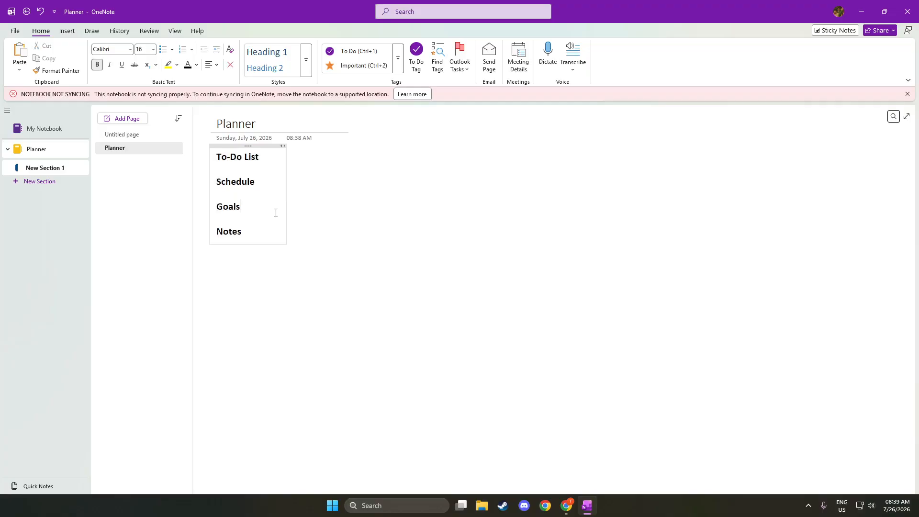
click(268, 232)
click(246, 166)
click(248, 220)
key(Return)
- Enter "Test" on the line under the "To-Do List" heading and apply the To Do tag to it
click(252, 171)
text(test)
double_click(227, 169)
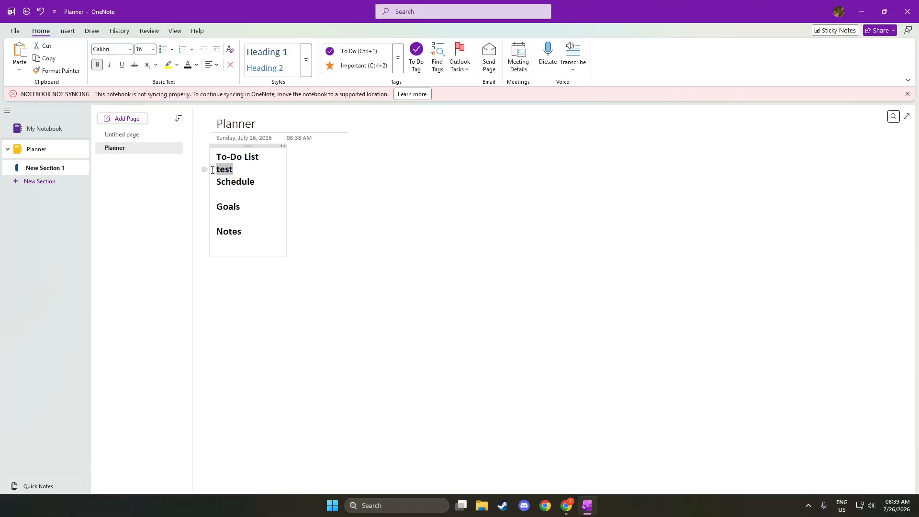
click(360, 53)
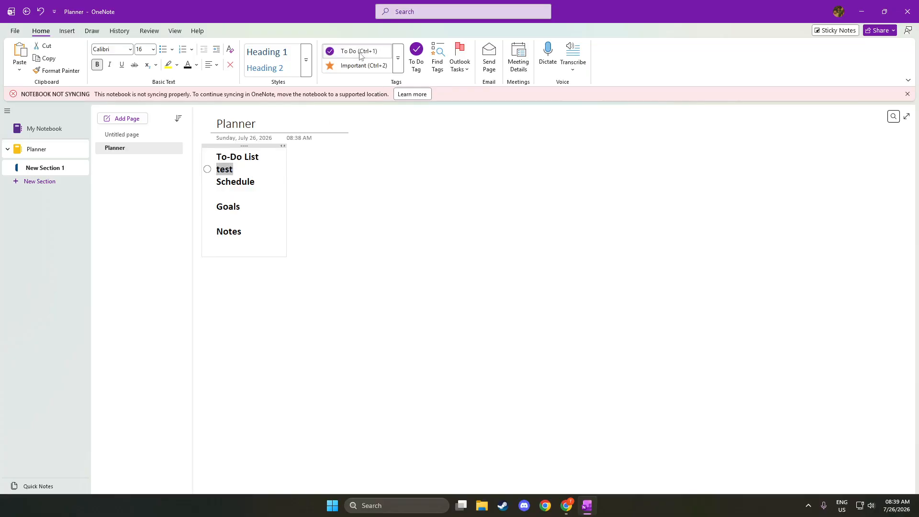
click(243, 170)
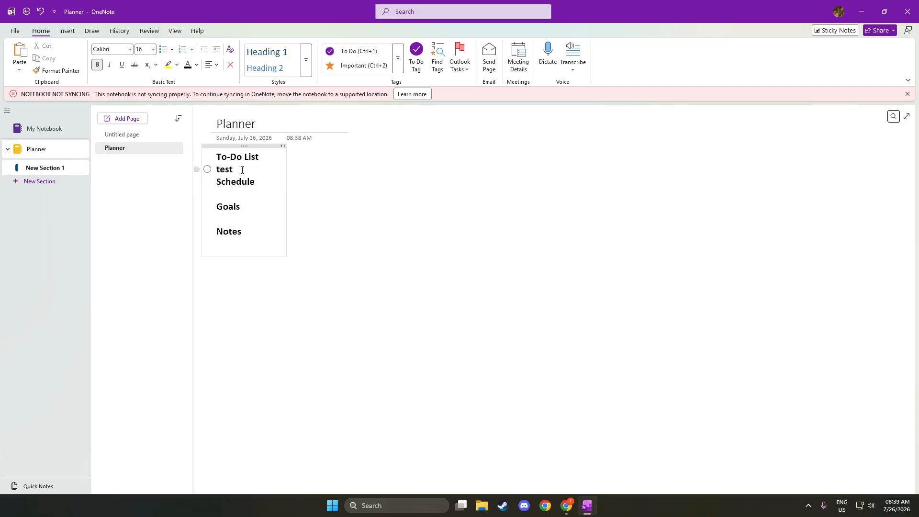
- Add a second to-do item, "Write", directly below "Test", leaving no empty item after it
key(Return)
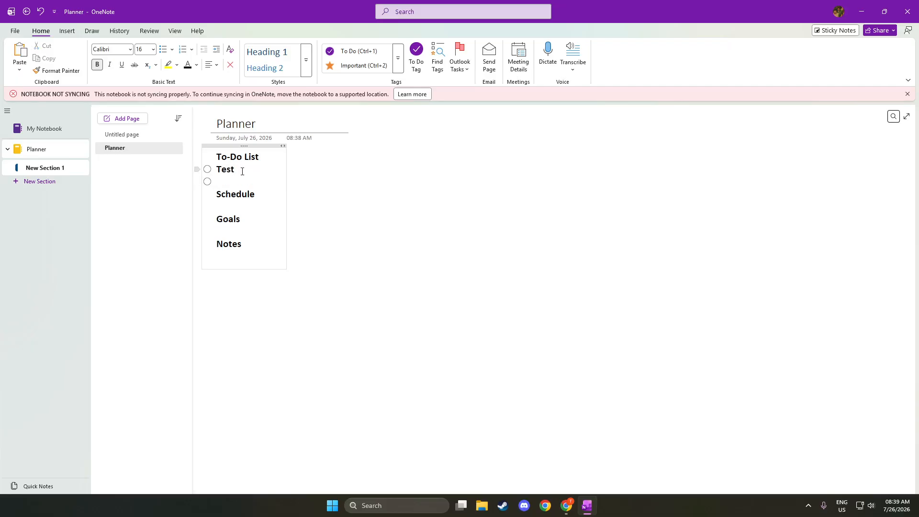
text(write)
key(Return)
key(BackSpace)
key(BackSpace)
- Insert a table with three columns and two rows below the "Write" item
click(66, 31)
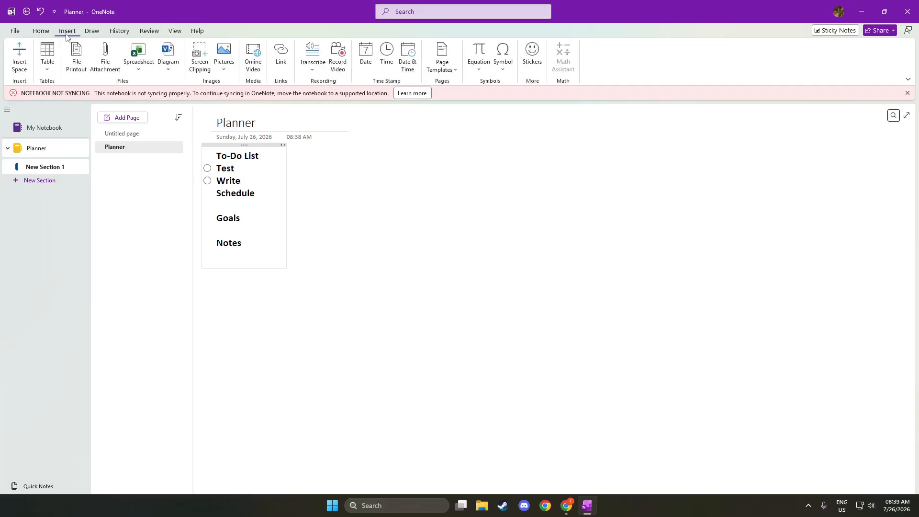
click(47, 61)
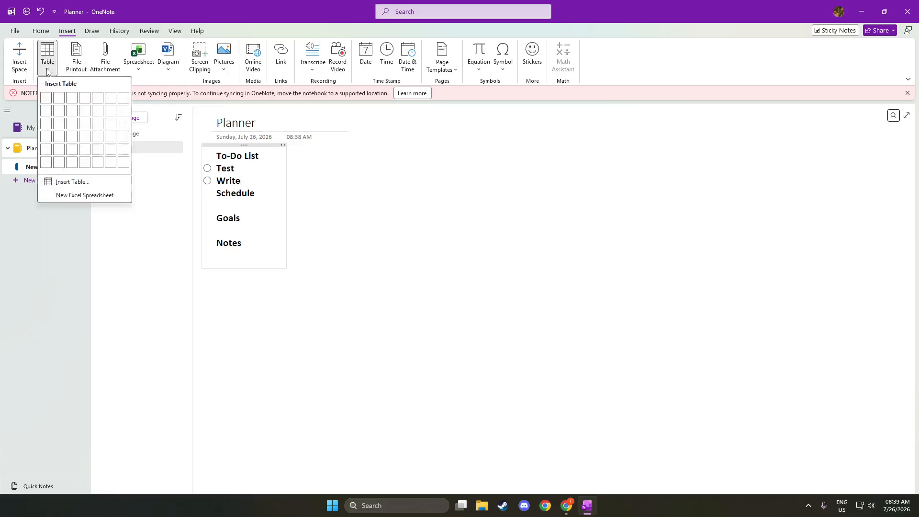
click(72, 110)
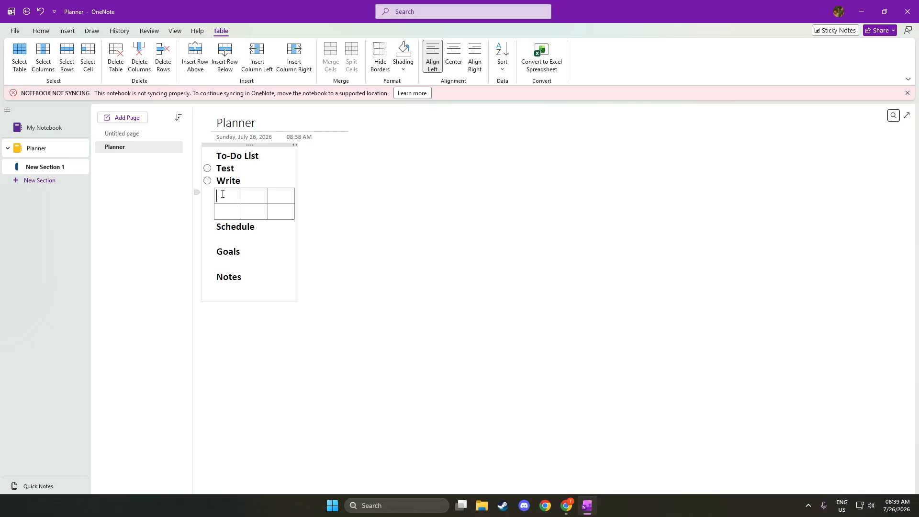
- Enter the dates 7/25/2026 and 7/26/2026 in the first two cells of the table's top row
text(7/25/2)
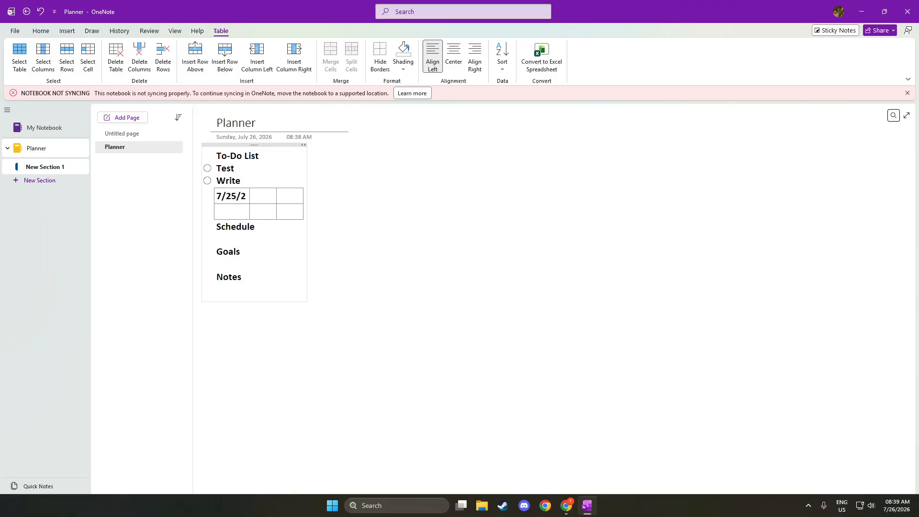
text(026)
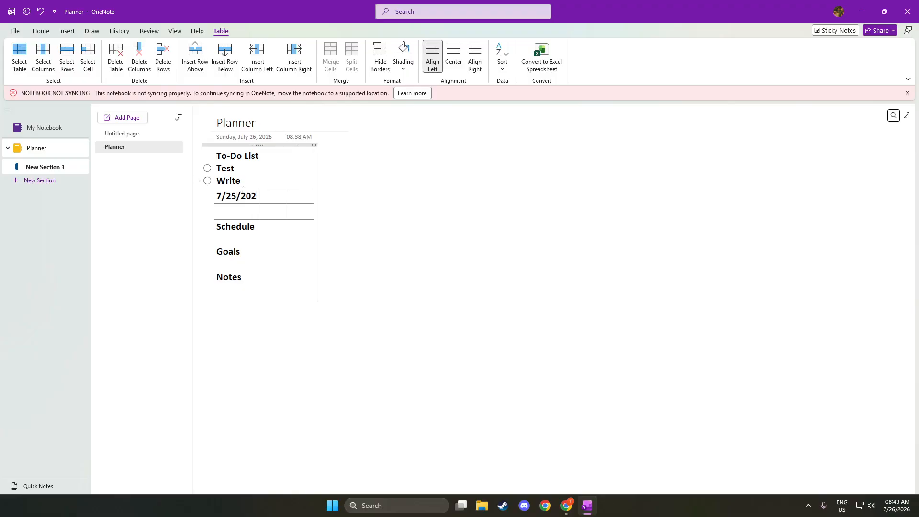
click(272, 195)
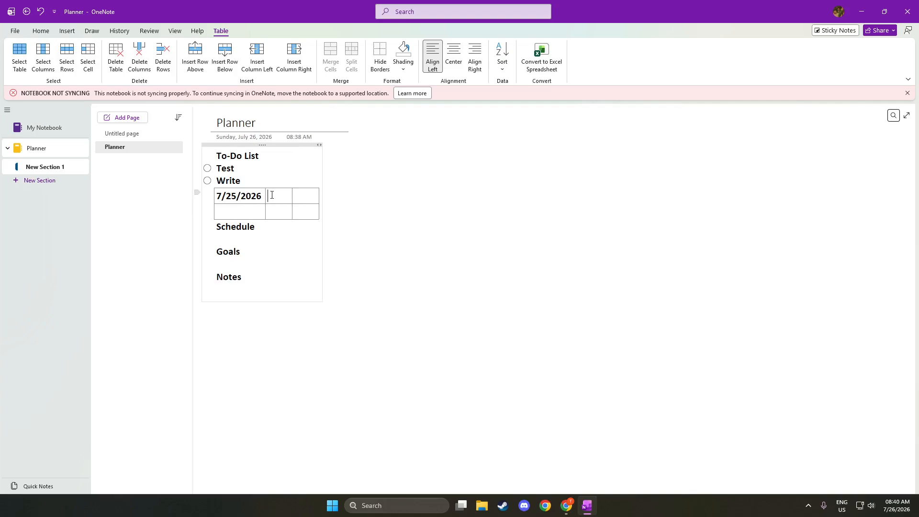
text(7/26/2)
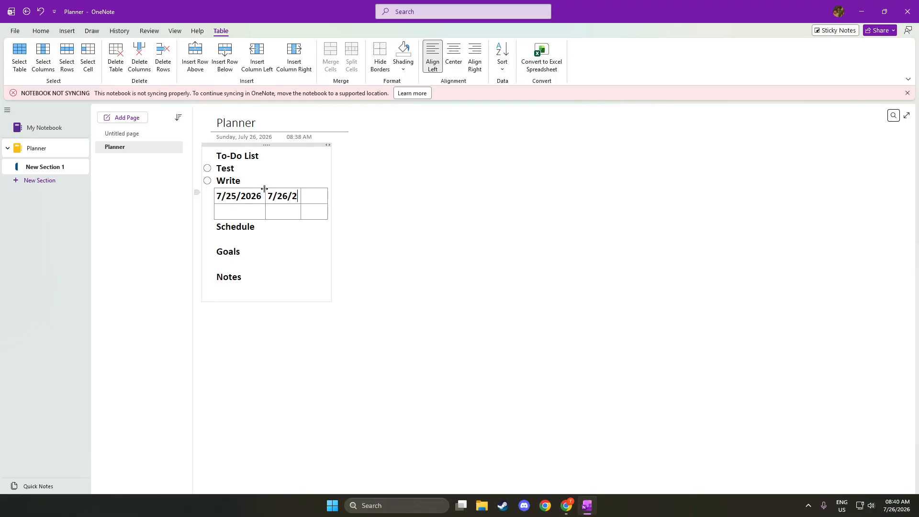
text(02)
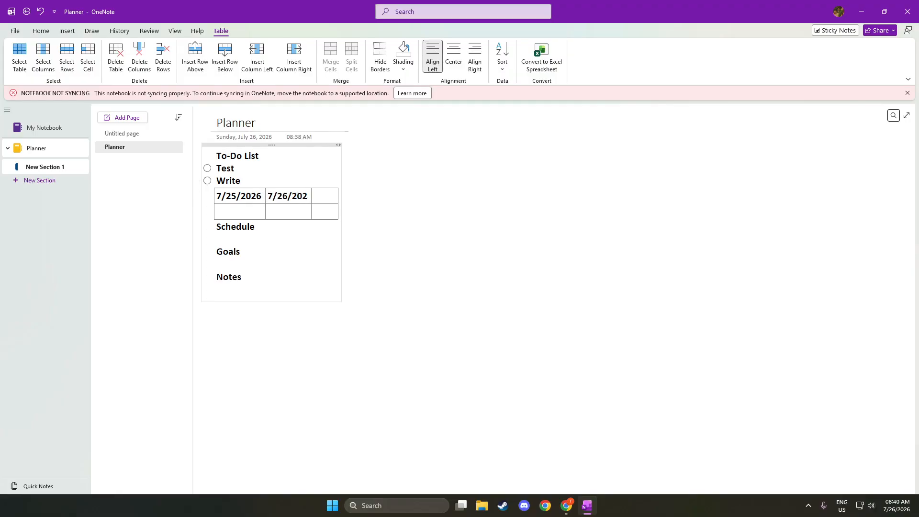
text(6)
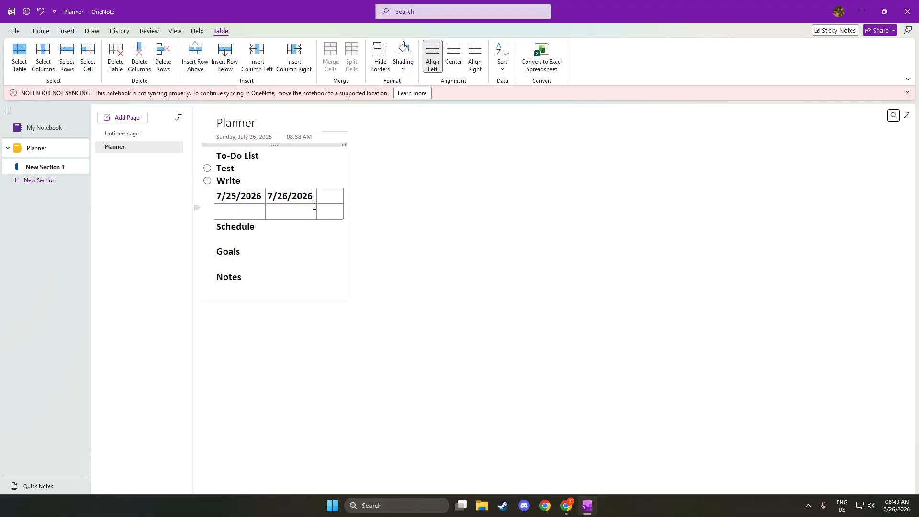
click(355, 214)
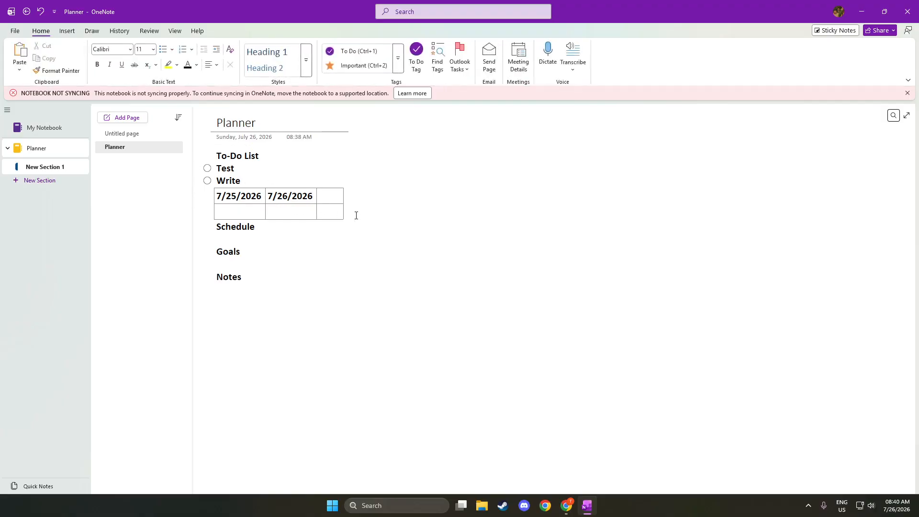